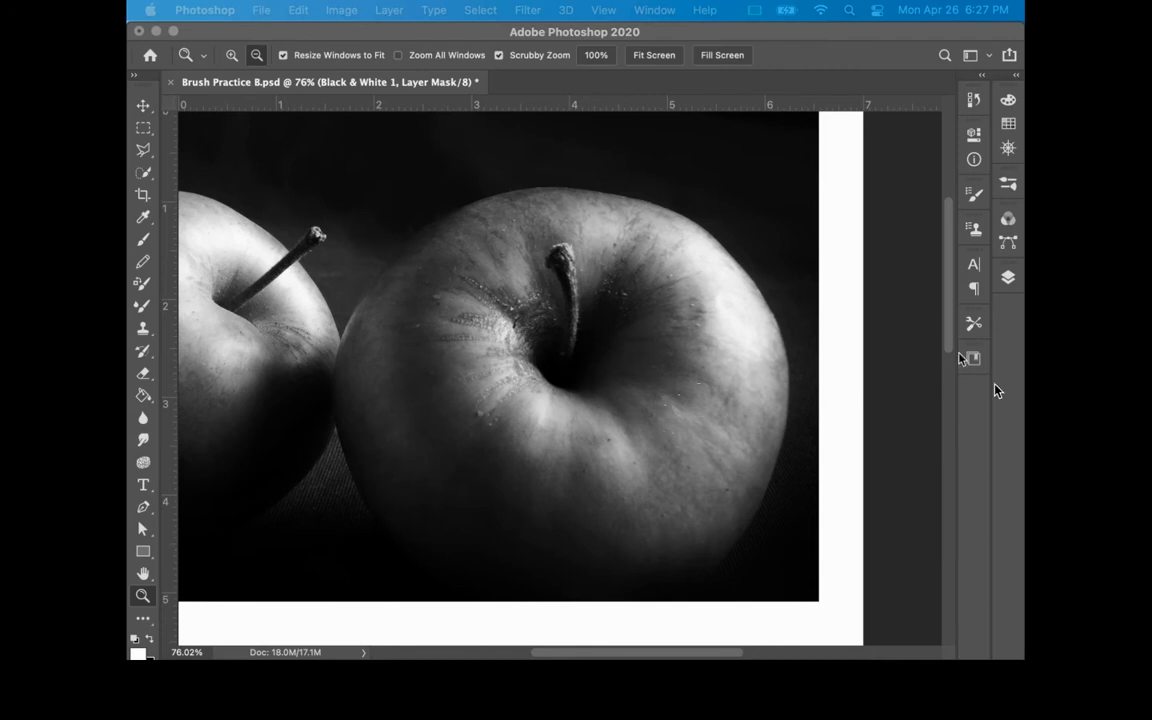
# Toggle the Black & White 1 adjustment layer's visibility to compare the apple reference in color and grayscale
pyautogui.click(1008, 277)
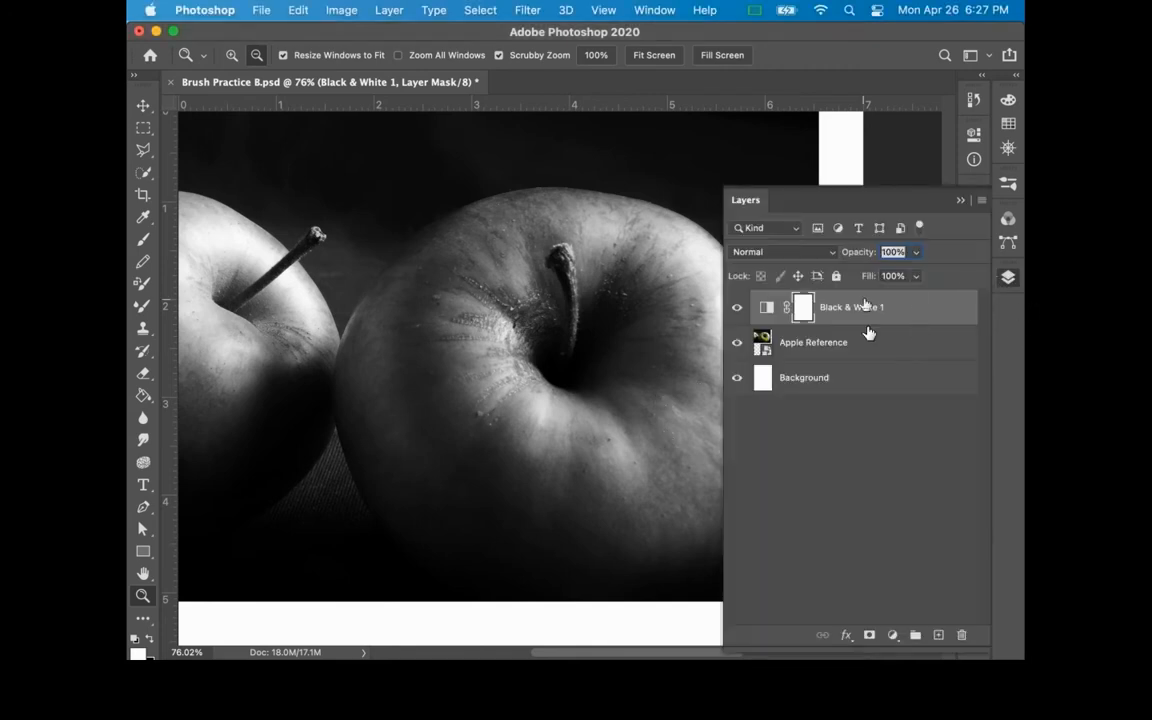
pyautogui.click(737, 309)
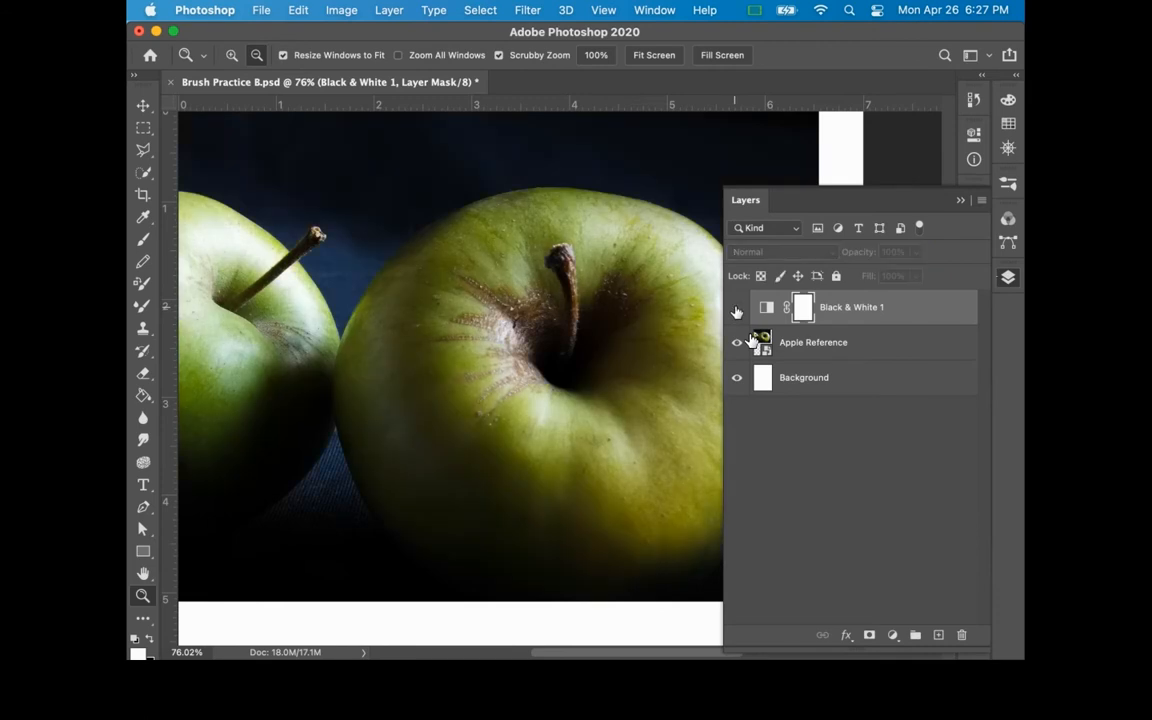
pyautogui.click(737, 309)
pyautogui.click(737, 309)
pyautogui.click(737, 309)
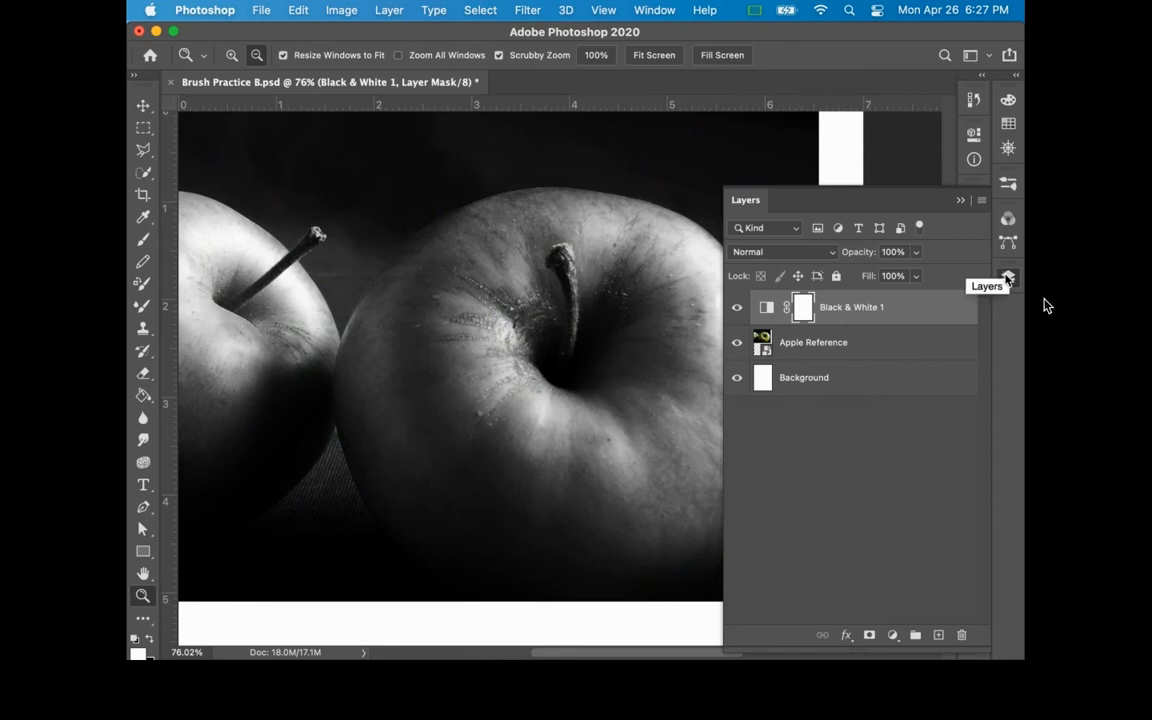
pyautogui.click(1007, 277)
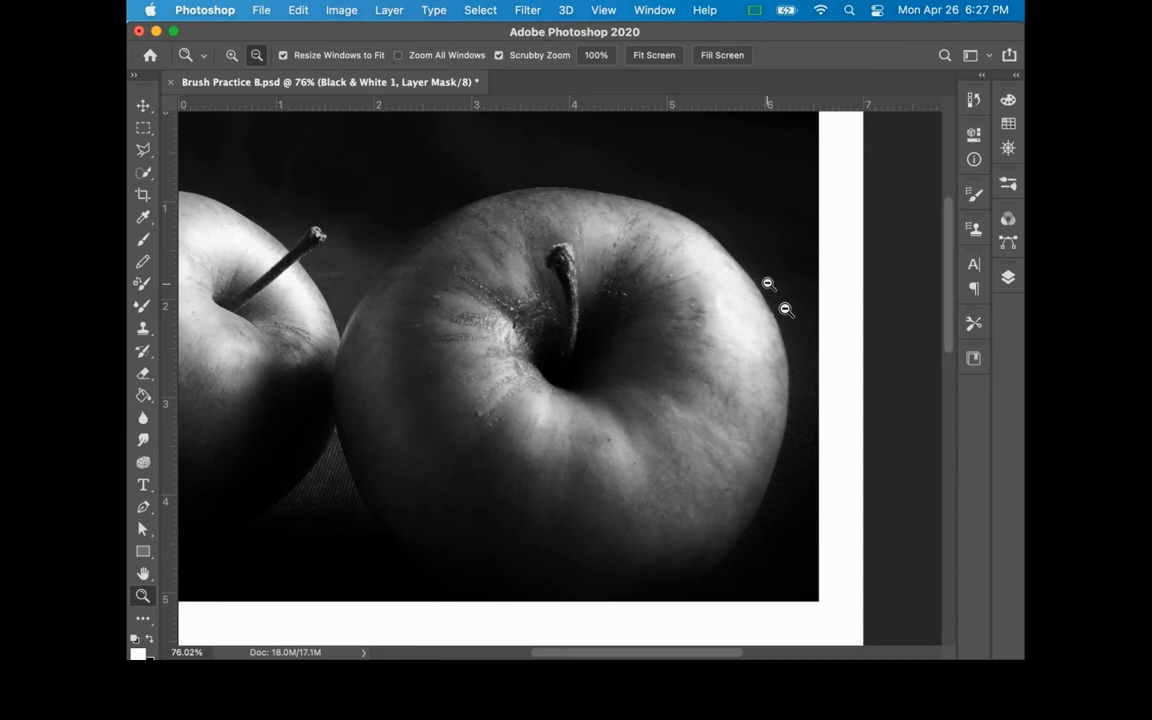
# Add a new layer above Black & White 1 and name it "contour"
pyautogui.click(1008, 277)
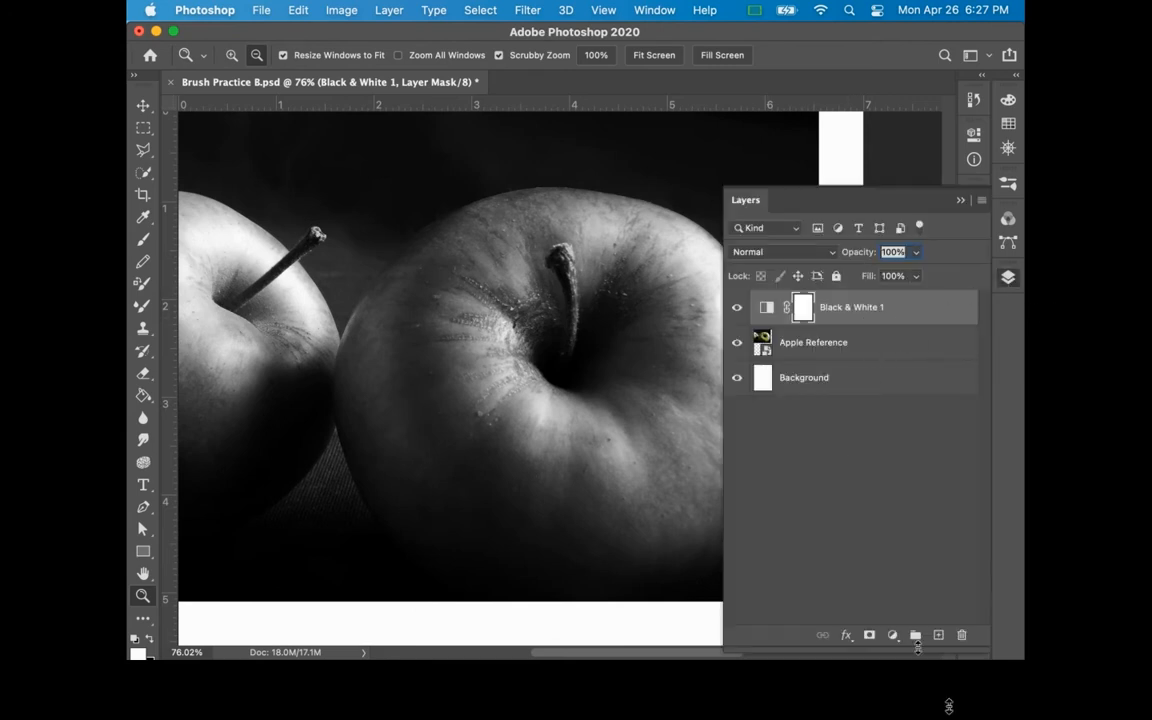
pyautogui.click(938, 634)
pyautogui.doubleClick(806, 308)
pyautogui.write('contour')
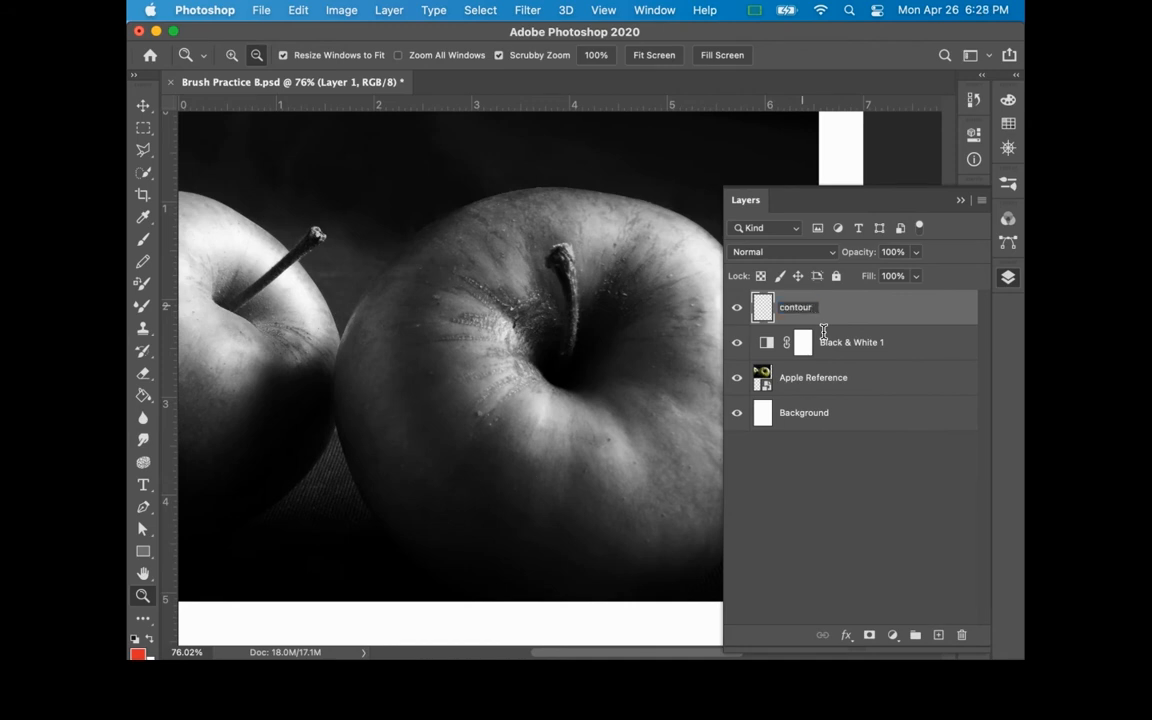
pyautogui.press('Return')
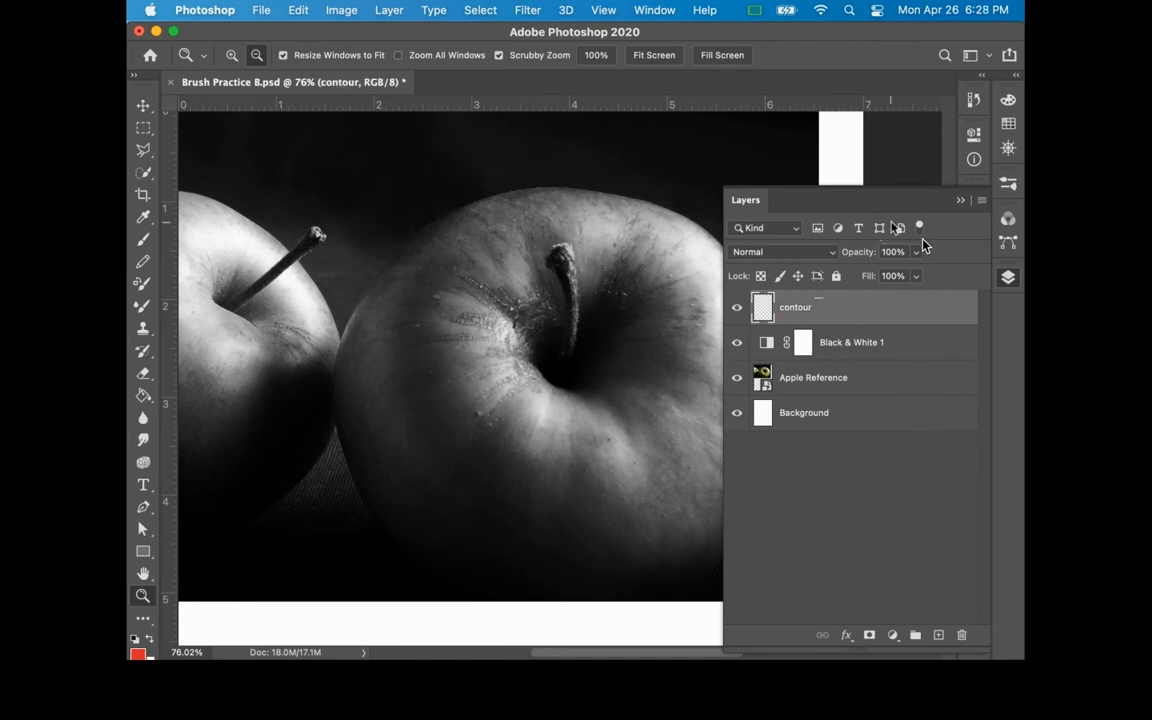
pyautogui.click(1009, 282)
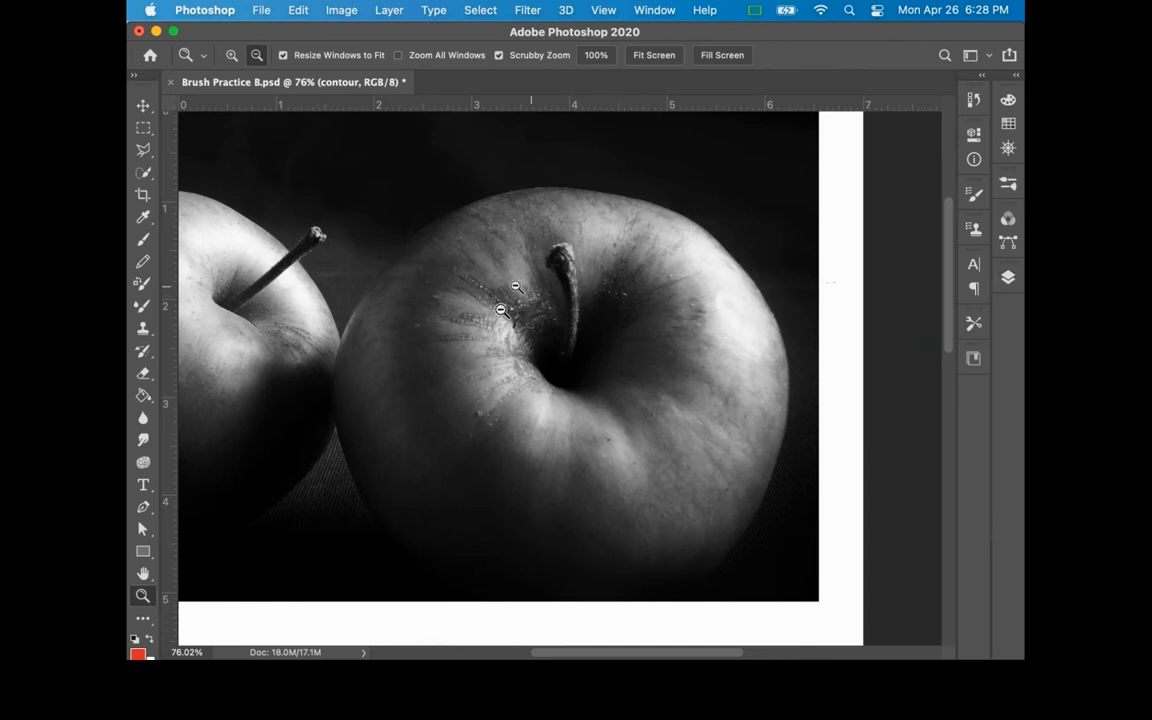
# Using the Brush tool in red #e12a2a, trace the large apple's outer contour and stem, and handwrite the label "edge" at its upper right
pyautogui.click(145, 240)
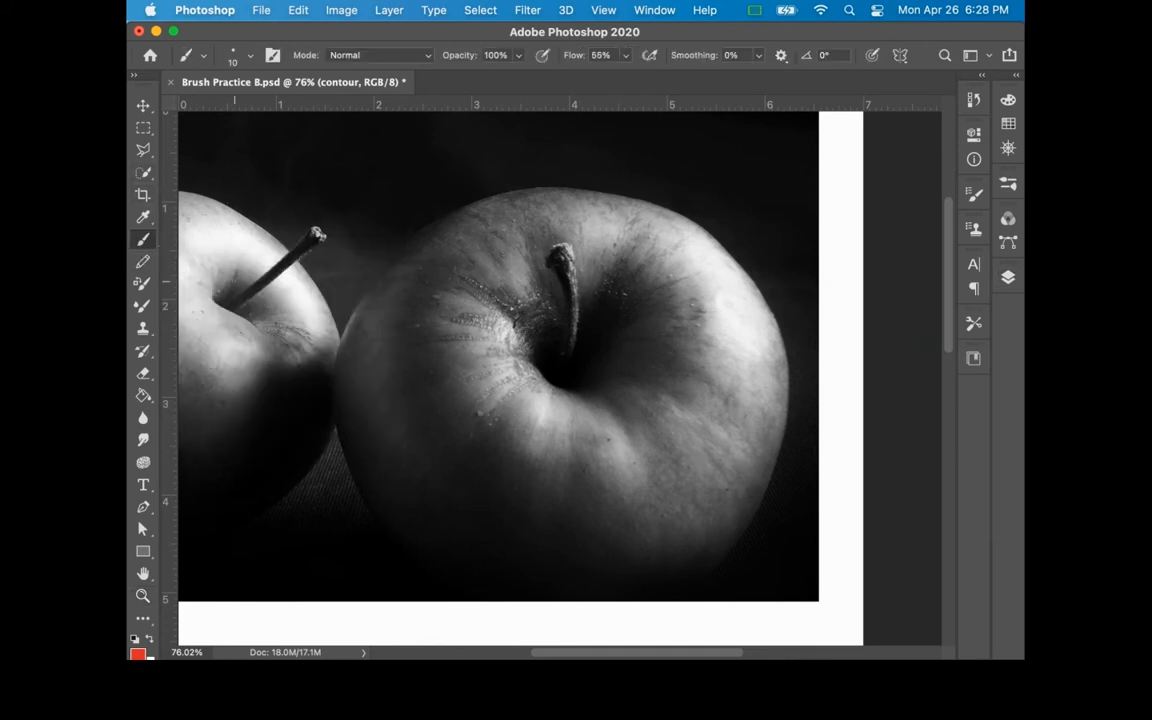
pyautogui.click(137, 654)
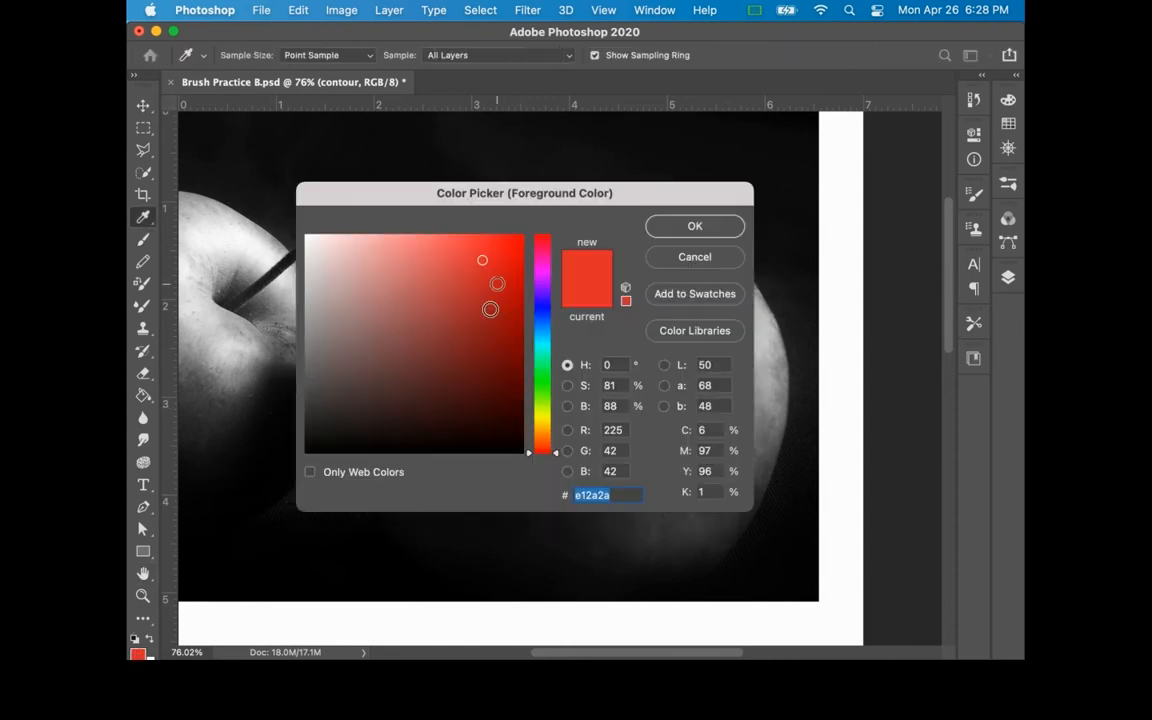
pyautogui.click(708, 257)
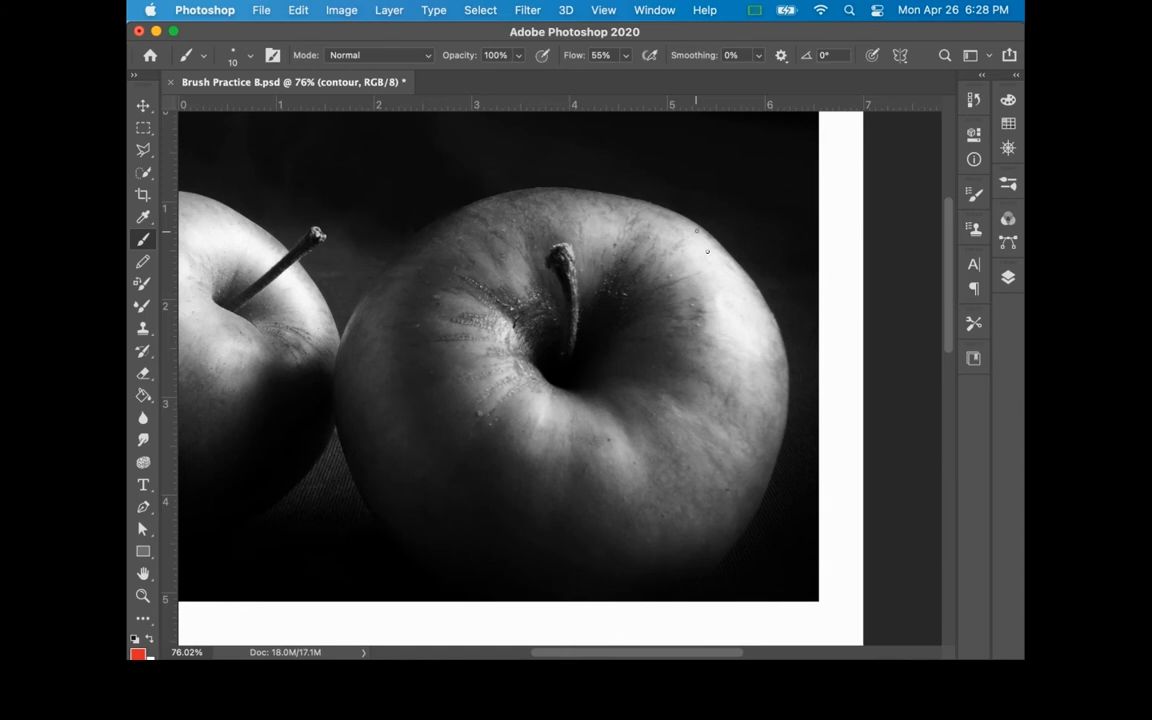
pyautogui.moveTo(697, 231)
pyautogui.mouseDown()
pyautogui.moveTo(765, 300)
pyautogui.moveTo(808, 427)
pyautogui.moveTo(794, 504)
pyautogui.moveTo(745, 602)
pyautogui.moveTo(755, 591)
pyautogui.moveTo(675, 651)
pyautogui.moveTo(670, 597)
pyautogui.moveTo(603, 615)
pyautogui.moveTo(532, 613)
pyautogui.moveTo(473, 597)
pyautogui.moveTo(404, 555)
pyautogui.moveTo(341, 444)
pyautogui.moveTo(335, 353)
pyautogui.moveTo(315, 408)
pyautogui.moveTo(370, 262)
pyautogui.moveTo(502, 200)
pyautogui.moveTo(575, 190)
pyautogui.moveTo(691, 223)
pyautogui.mouseUp()
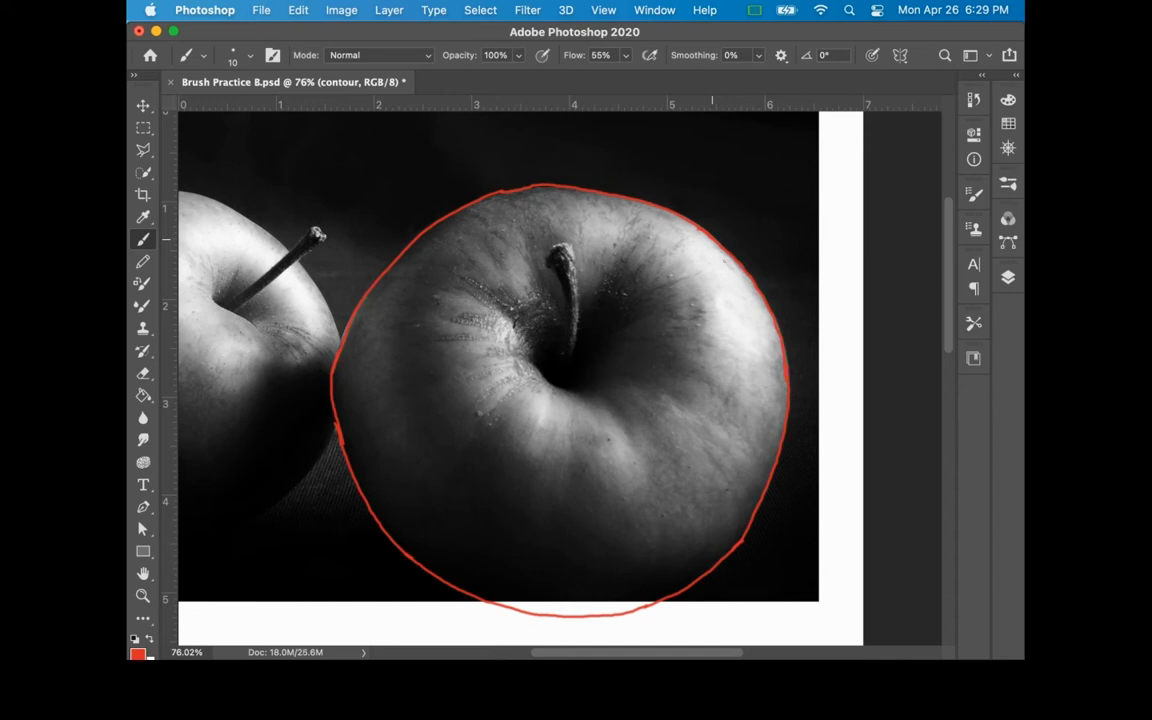
pyautogui.moveTo(551, 269)
pyautogui.mouseDown()
pyautogui.moveTo(552, 245)
pyautogui.moveTo(570, 243)
pyautogui.moveTo(565, 366)
pyautogui.mouseUp()
pyautogui.moveTo(754, 163)
pyautogui.mouseDown()
pyautogui.moveTo(790, 150)
pyautogui.moveTo(831, 165)
pyautogui.mouseUp()
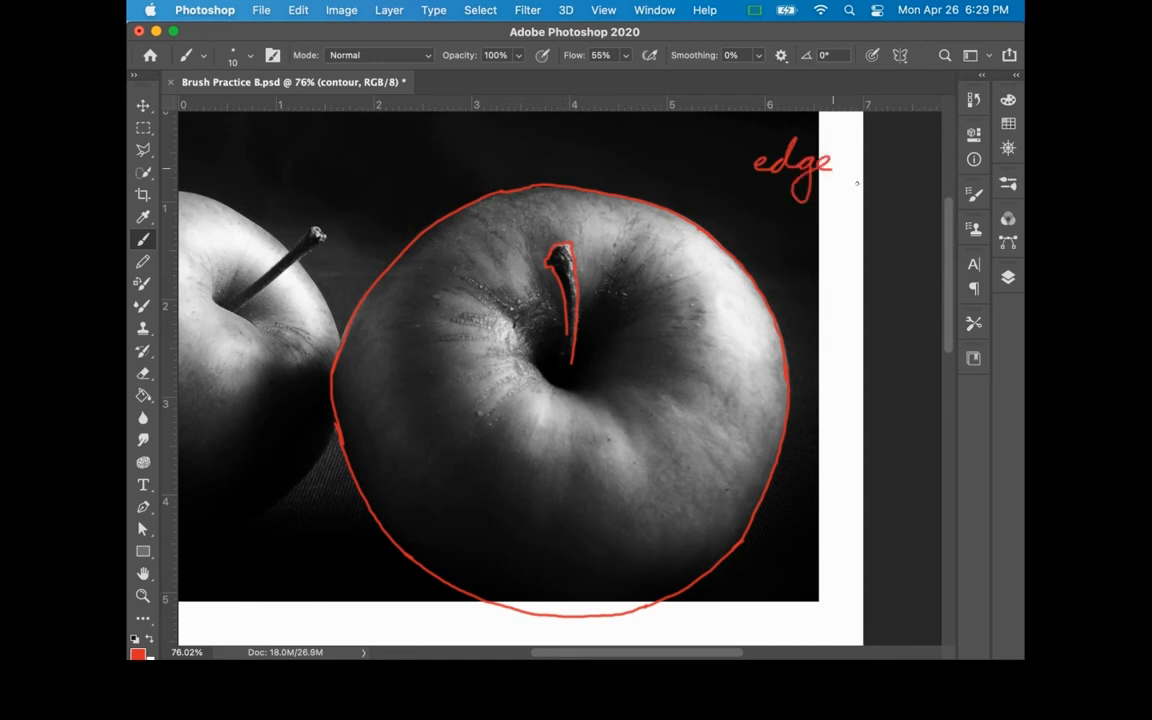
# Change the brush color to blue, outline the core shadows on the apple's body, stem cavity and stem, and handwrite "core shadow" below "edge"
pyautogui.click(138, 653)
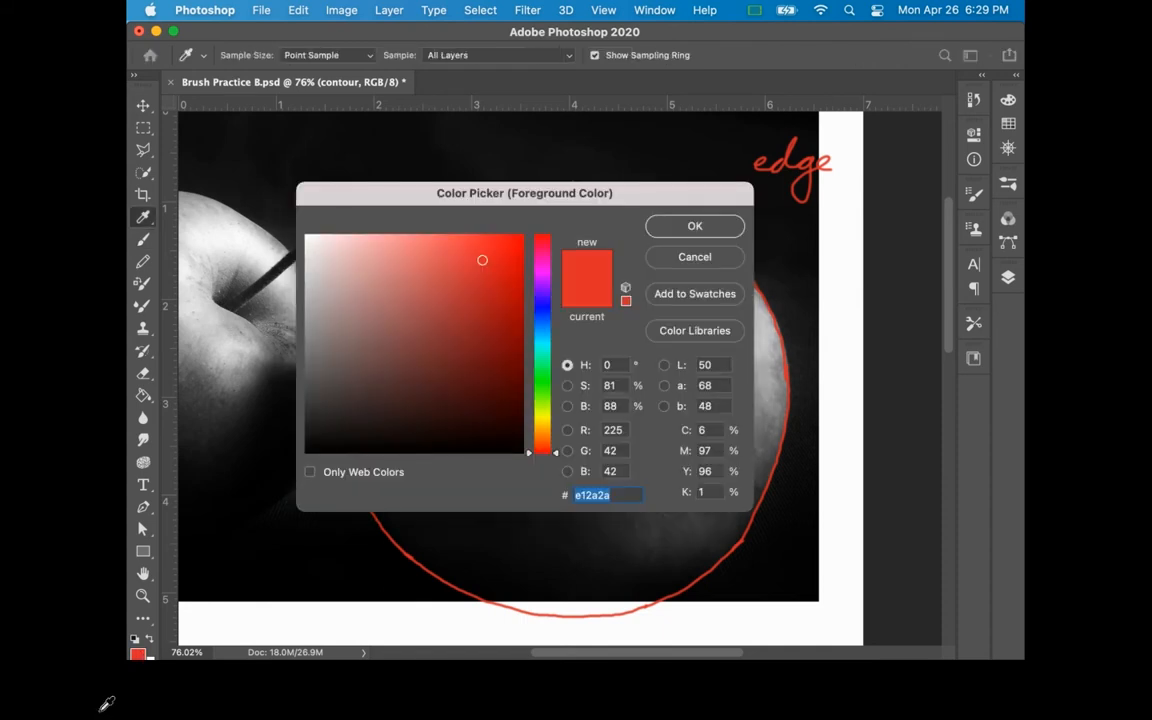
pyautogui.click(541, 337)
pyautogui.click(652, 228)
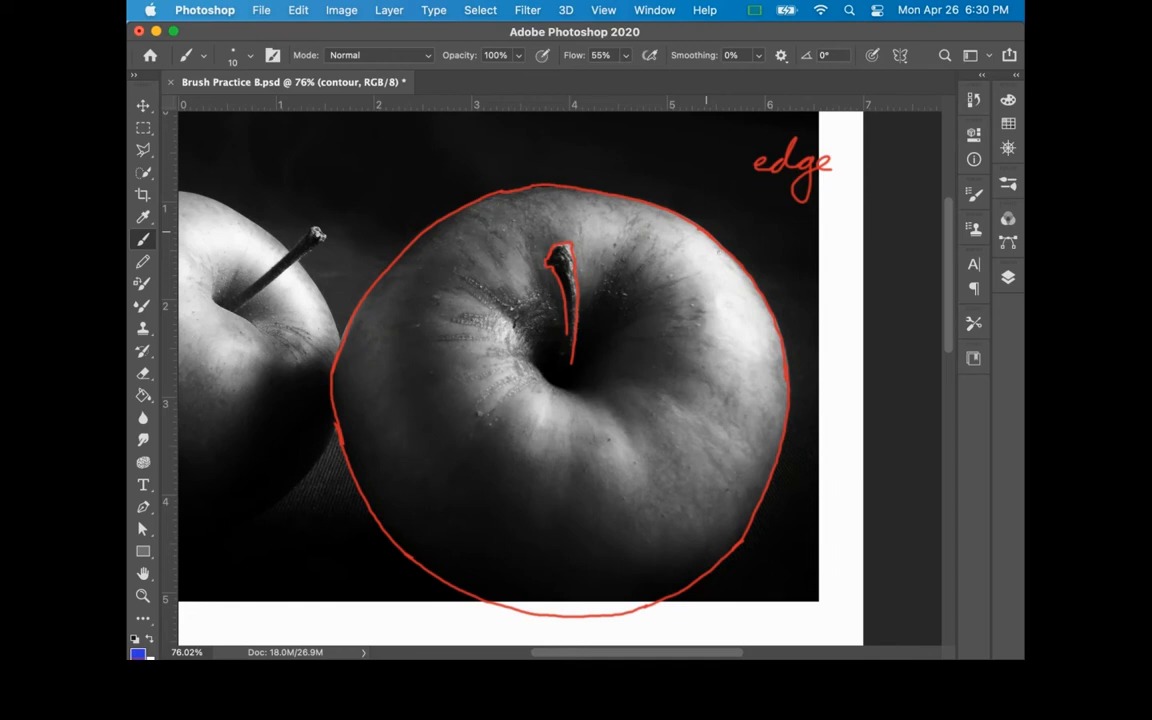
pyautogui.moveTo(768, 462)
pyautogui.mouseDown()
pyautogui.moveTo(730, 527)
pyautogui.moveTo(681, 548)
pyautogui.moveTo(621, 548)
pyautogui.moveTo(573, 474)
pyautogui.moveTo(544, 516)
pyautogui.moveTo(501, 478)
pyautogui.moveTo(485, 428)
pyautogui.moveTo(462, 443)
pyautogui.moveTo(433, 411)
pyautogui.moveTo(420, 330)
pyautogui.moveTo(430, 270)
pyautogui.moveTo(390, 335)
pyautogui.moveTo(411, 450)
pyautogui.moveTo(341, 402)
pyautogui.moveTo(335, 366)
pyautogui.mouseUp()
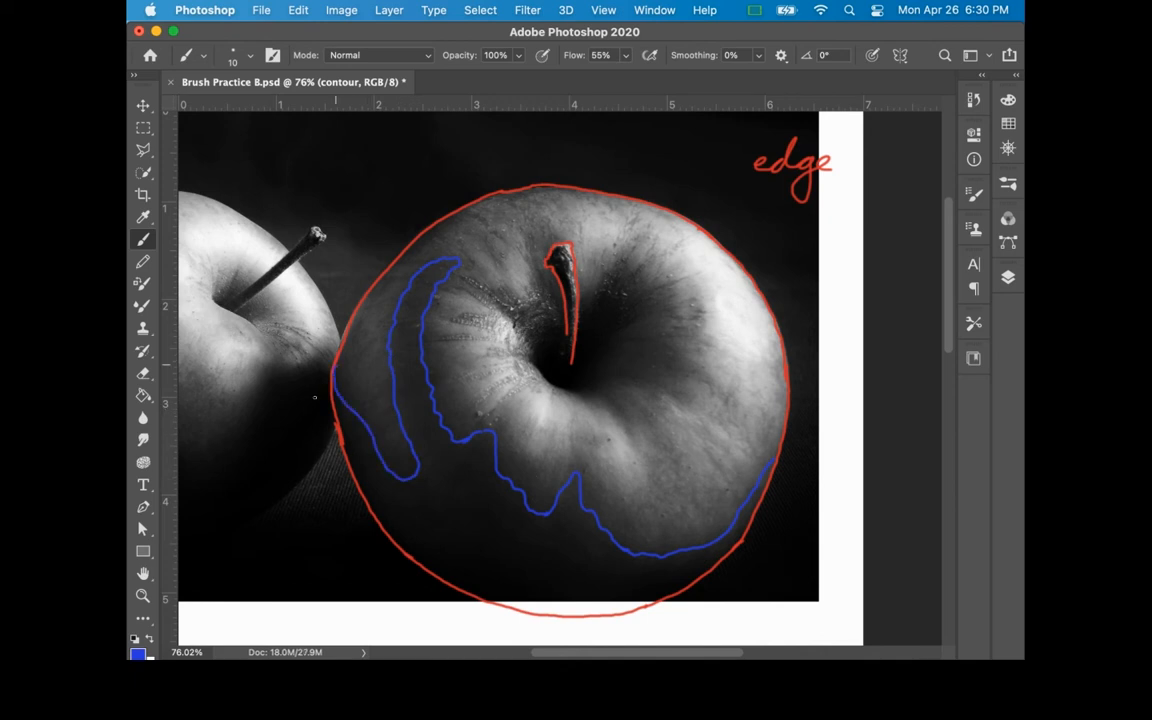
pyautogui.moveTo(540, 281)
pyautogui.mouseDown()
pyautogui.moveTo(557, 323)
pyautogui.moveTo(537, 332)
pyautogui.moveTo(533, 361)
pyautogui.moveTo(565, 393)
pyautogui.moveTo(595, 391)
pyautogui.moveTo(616, 375)
pyautogui.moveTo(618, 338)
pyautogui.moveTo(637, 317)
pyautogui.moveTo(623, 283)
pyautogui.moveTo(580, 308)
pyautogui.moveTo(580, 335)
pyautogui.moveTo(563, 253)
pyautogui.moveTo(570, 331)
pyautogui.moveTo(567, 291)
pyautogui.moveTo(573, 335)
pyautogui.mouseUp()
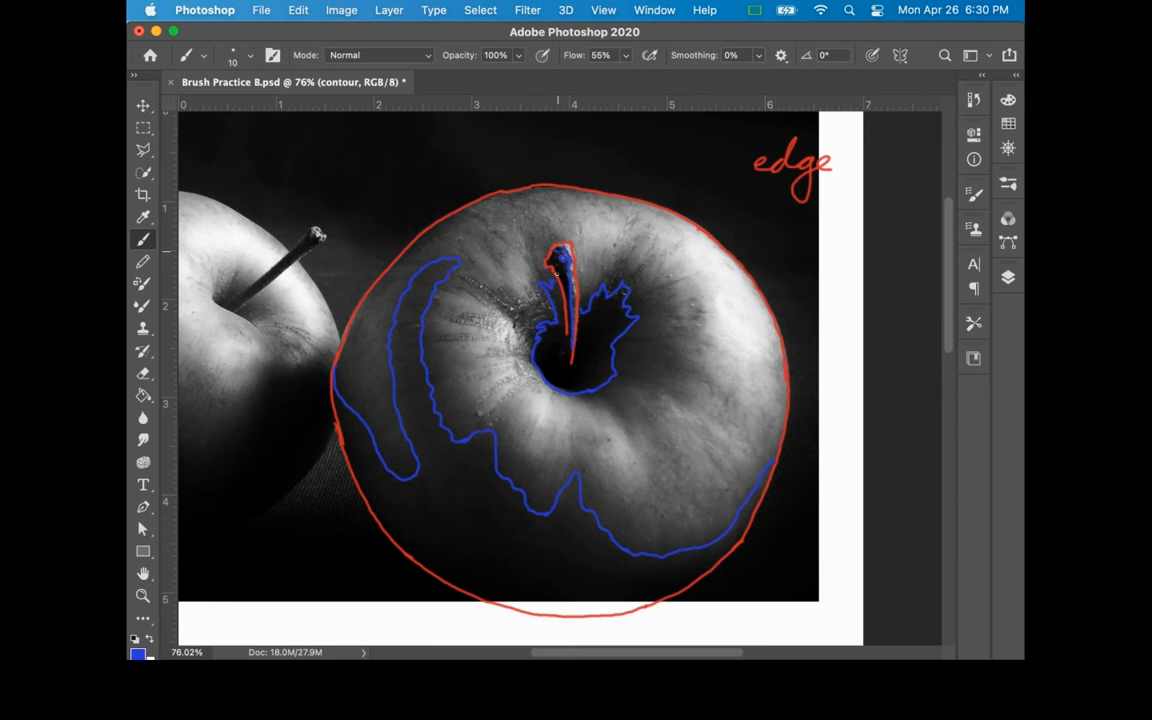
pyautogui.moveTo(751, 197)
pyautogui.mouseDown()
pyautogui.moveTo(810, 197)
pyautogui.moveTo(810, 213)
pyautogui.moveTo(847, 240)
pyautogui.moveTo(861, 212)
pyautogui.mouseUp()
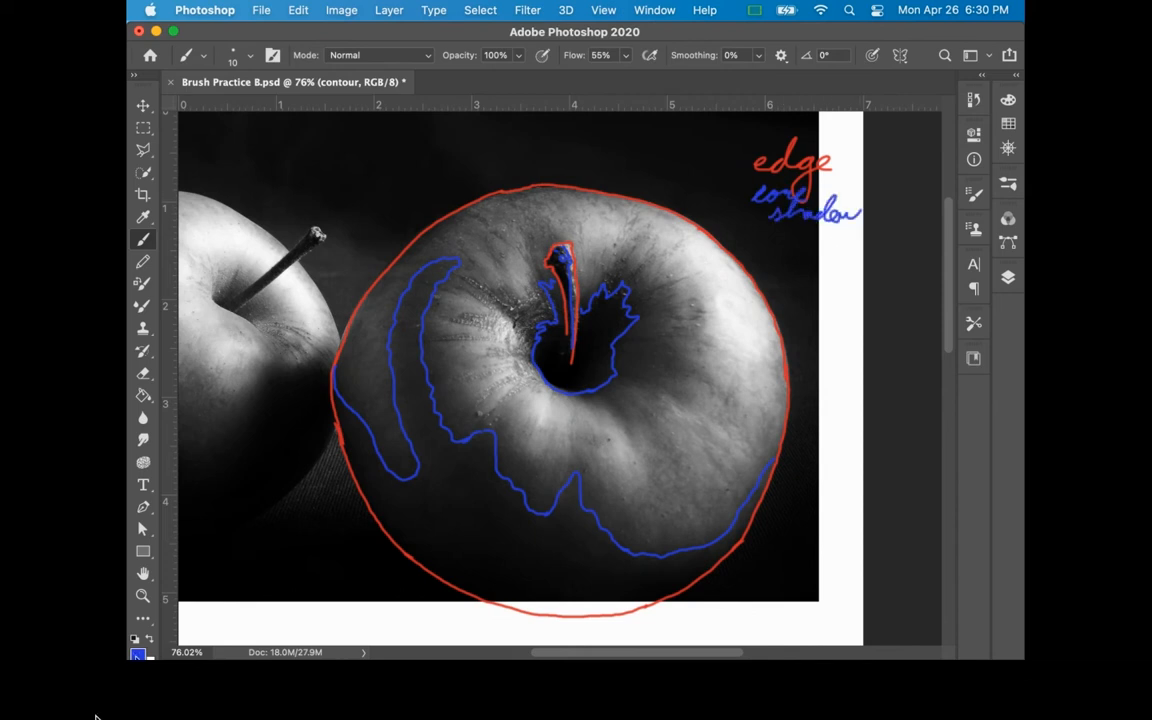
# Change the brush color to light blue #2abce1, handwrite "midtones" below the other labels, and outline the midtone shapes around the stem cavity and right edge
pyautogui.click(138, 655)
pyautogui.moveTo(541, 356); pyautogui.dragTo(542, 365)
pyautogui.click(707, 259)
pyautogui.moveTo(749, 243)
pyautogui.mouseDown()
pyautogui.moveTo(774, 262)
pyautogui.moveTo(793, 254)
pyautogui.moveTo(830, 269)
pyautogui.moveTo(799, 250)
pyautogui.moveTo(857, 241)
pyautogui.mouseUp()
pyautogui.moveTo(775, 343)
pyautogui.mouseDown()
pyautogui.moveTo(763, 416)
pyautogui.moveTo(712, 377)
pyautogui.moveTo(698, 404)
pyautogui.moveTo(666, 378)
pyautogui.moveTo(656, 393)
pyautogui.moveTo(621, 386)
pyautogui.moveTo(591, 395)
pyautogui.mouseUp()
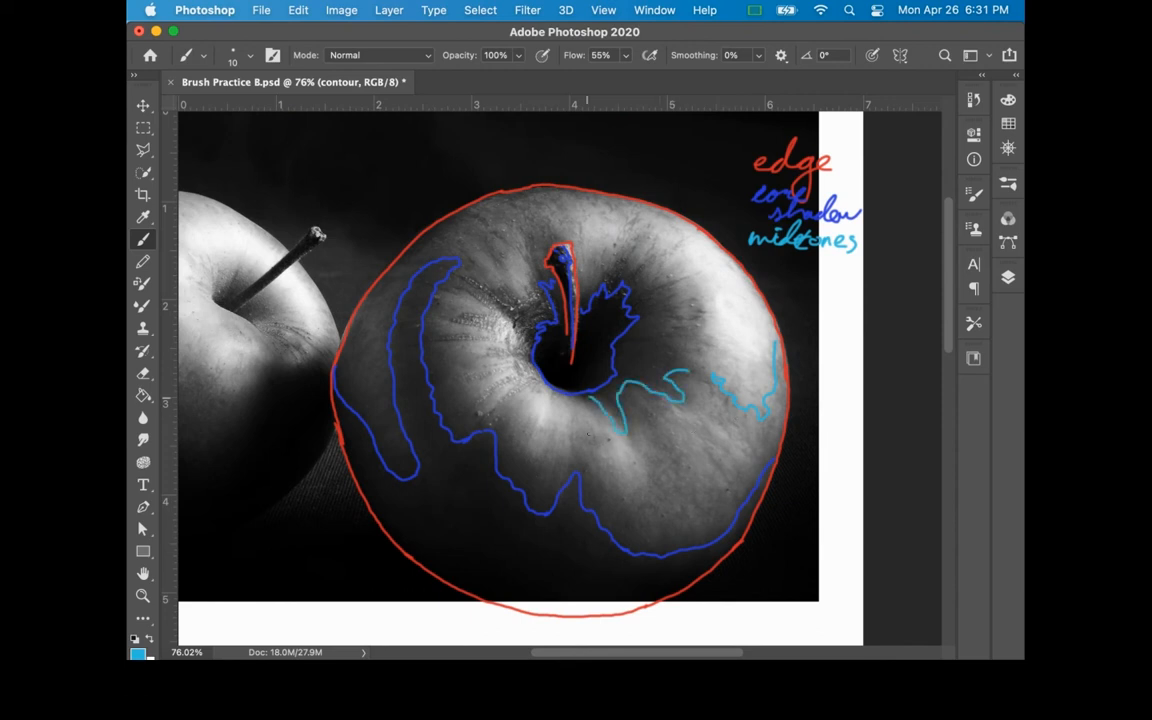
pyautogui.moveTo(686, 370)
pyautogui.mouseDown()
pyautogui.moveTo(674, 338)
pyautogui.moveTo(692, 333)
pyautogui.moveTo(671, 329)
pyautogui.moveTo(674, 310)
pyautogui.moveTo(620, 253)
pyautogui.moveTo(599, 316)
pyautogui.mouseUp()
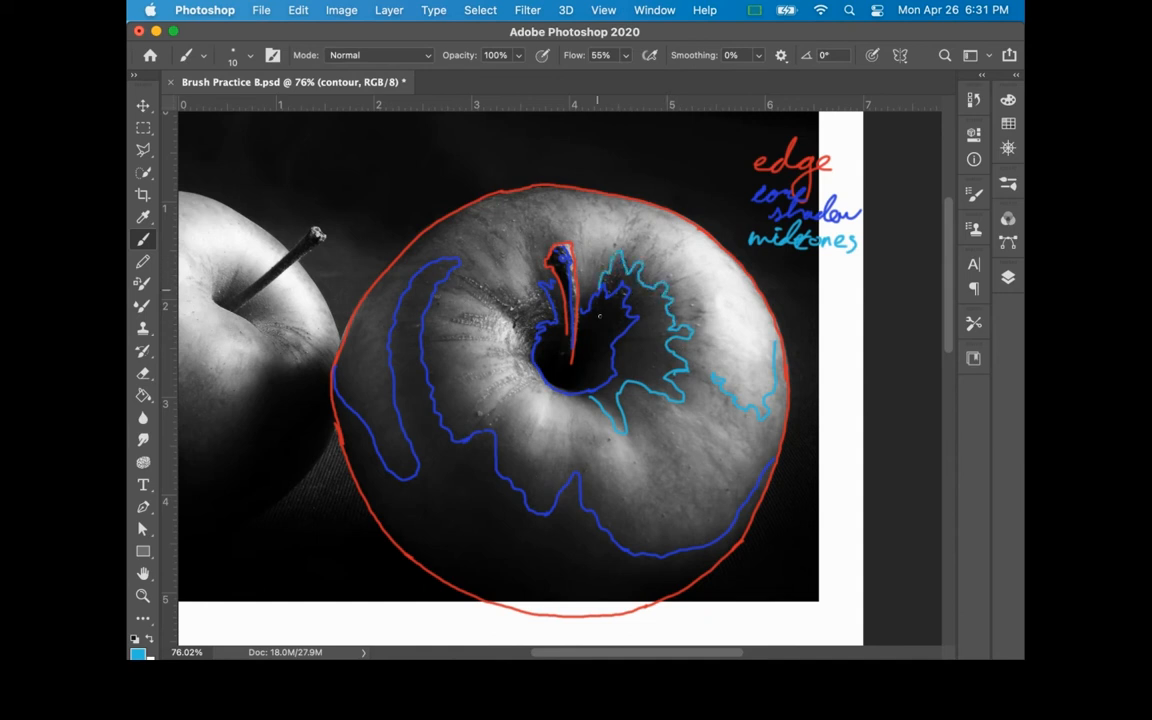
pyautogui.moveTo(552, 242)
pyautogui.mouseDown()
pyautogui.moveTo(530, 230)
pyautogui.moveTo(528, 262)
pyautogui.moveTo(478, 272)
pyautogui.moveTo(420, 246)
pyautogui.mouseUp()
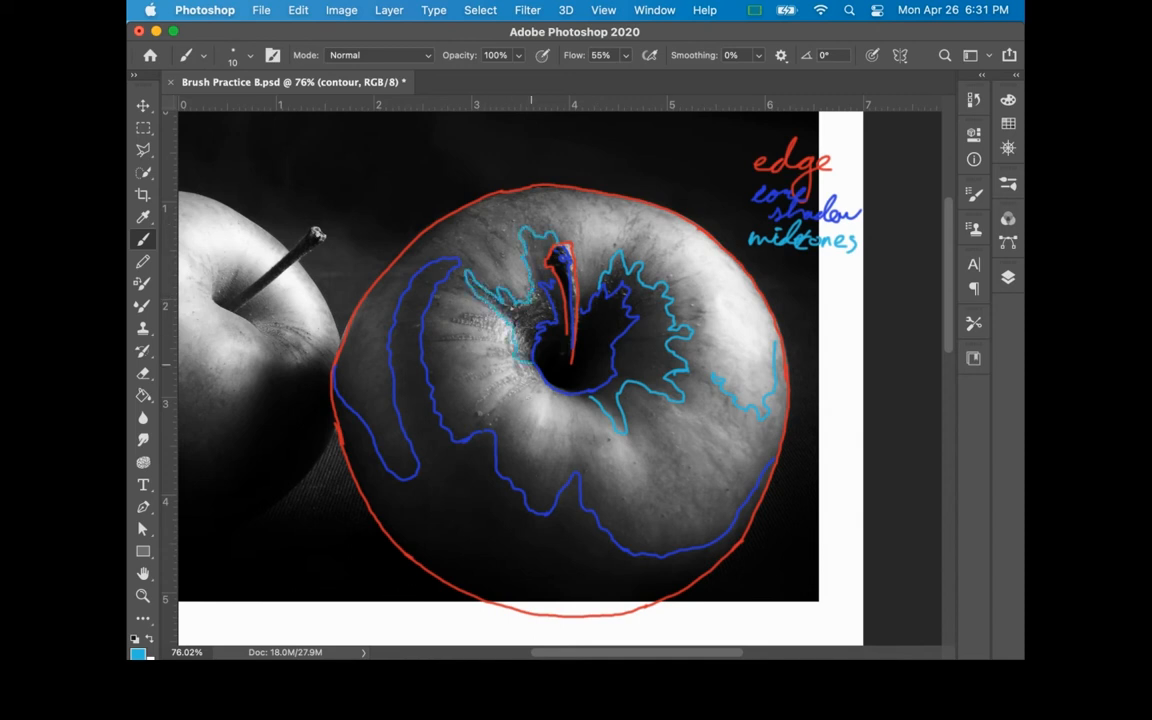
# Outline the remaining midtone areas in light blue across the apple's lower front, top rim and left side
pyautogui.moveTo(670, 425); pyautogui.dragTo(699, 454)
pyautogui.moveTo(634, 243)
pyautogui.mouseDown()
pyautogui.moveTo(688, 280)
pyautogui.moveTo(717, 326)
pyautogui.moveTo(721, 360)
pyautogui.moveTo(721, 407)
pyautogui.moveTo(710, 381)
pyautogui.moveTo(683, 416)
pyautogui.moveTo(675, 470)
pyautogui.moveTo(671, 453)
pyautogui.moveTo(639, 473)
pyautogui.moveTo(650, 511)
pyautogui.moveTo(641, 473)
pyautogui.moveTo(628, 493)
pyautogui.moveTo(596, 468)
pyautogui.moveTo(574, 418)
pyautogui.moveTo(558, 508)
pyautogui.moveTo(509, 433)
pyautogui.moveTo(487, 425)
pyautogui.moveTo(464, 453)
pyautogui.moveTo(425, 361)
pyautogui.moveTo(441, 303)
pyautogui.moveTo(467, 287)
pyautogui.mouseUp()
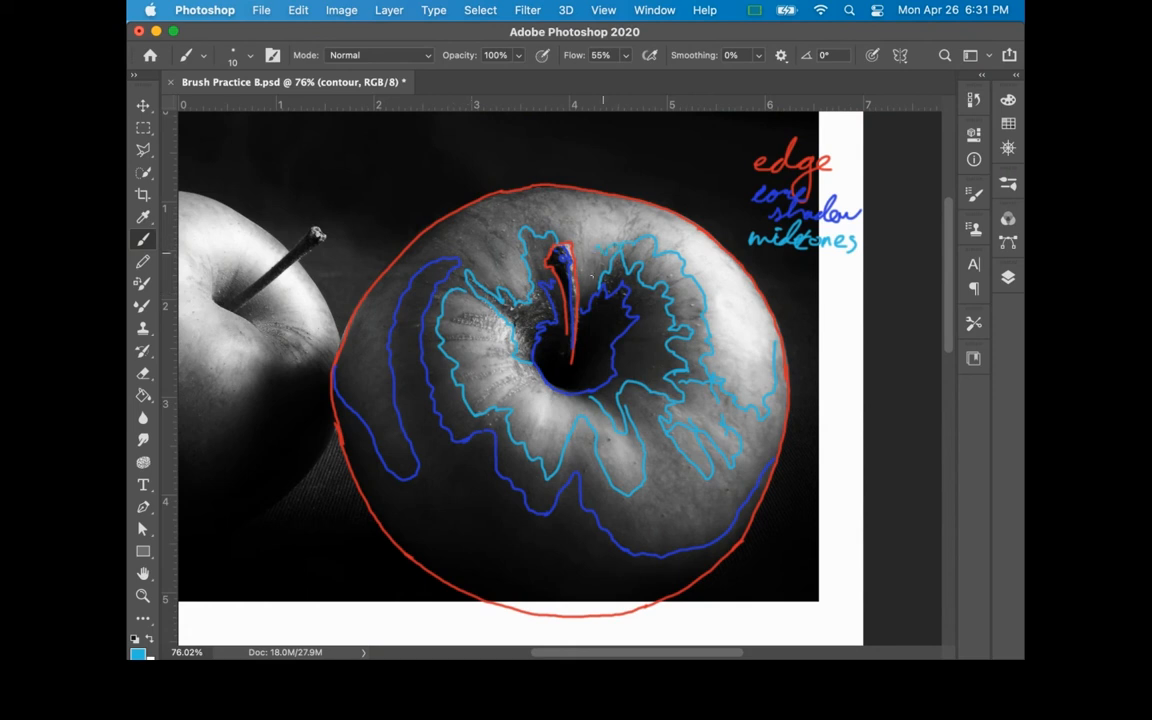
pyautogui.moveTo(570, 234); pyautogui.dragTo(546, 207)
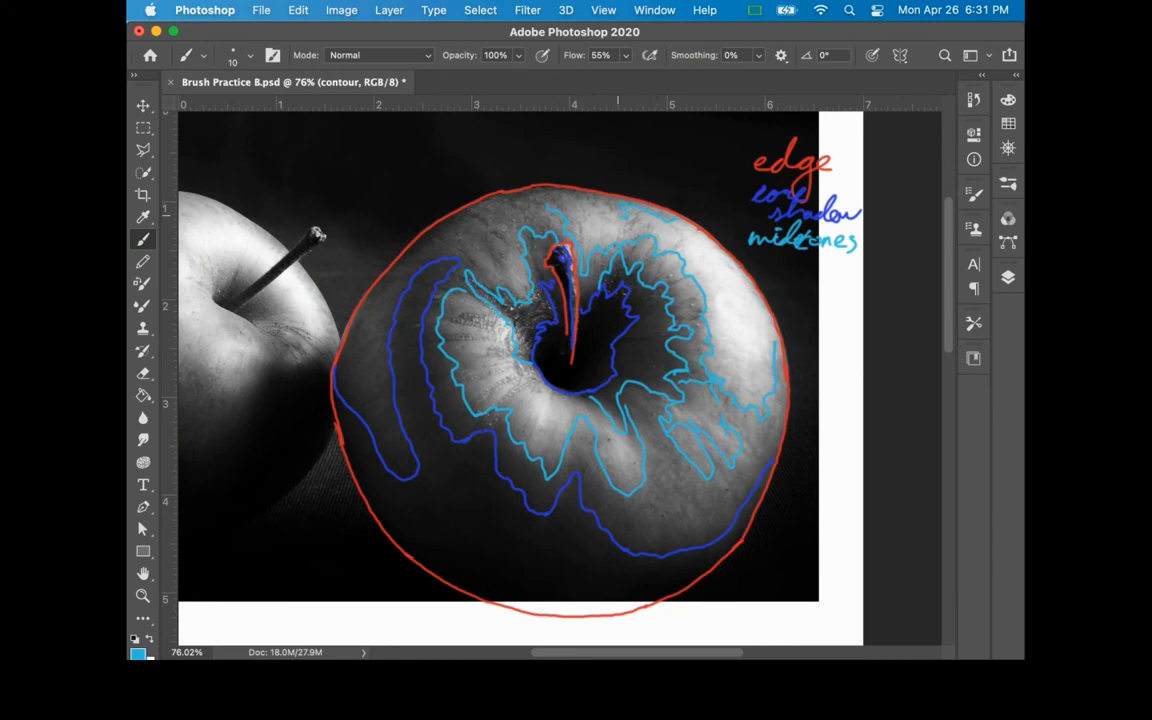
pyautogui.moveTo(606, 206)
pyautogui.mouseDown()
pyautogui.moveTo(548, 204)
pyautogui.moveTo(539, 215)
pyautogui.moveTo(538, 203)
pyautogui.moveTo(486, 262)
pyautogui.mouseUp()
pyautogui.moveTo(394, 270)
pyautogui.mouseDown()
pyautogui.moveTo(378, 330)
pyautogui.moveTo(389, 417)
pyautogui.moveTo(357, 315)
pyautogui.mouseUp()
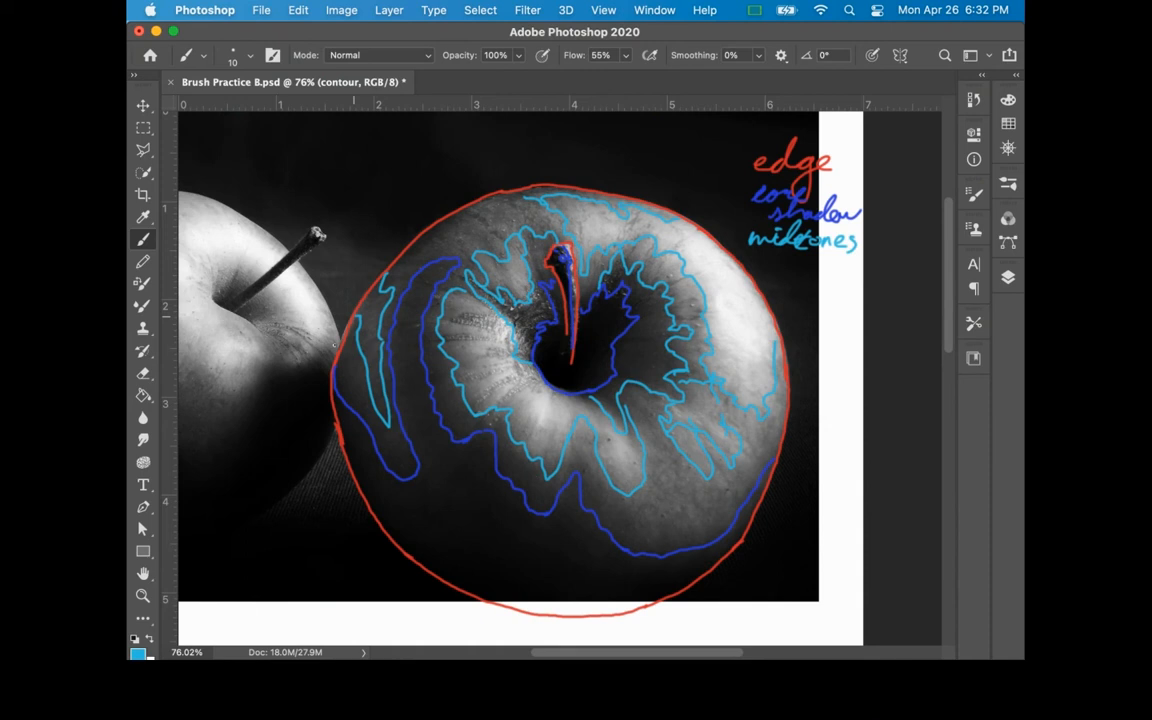
# Change the brush color to yellow-green #cee12a, handwrite "highlight" below "midtones", and outline the bright highlight areas on the apple and stem
pyautogui.click(137, 652)
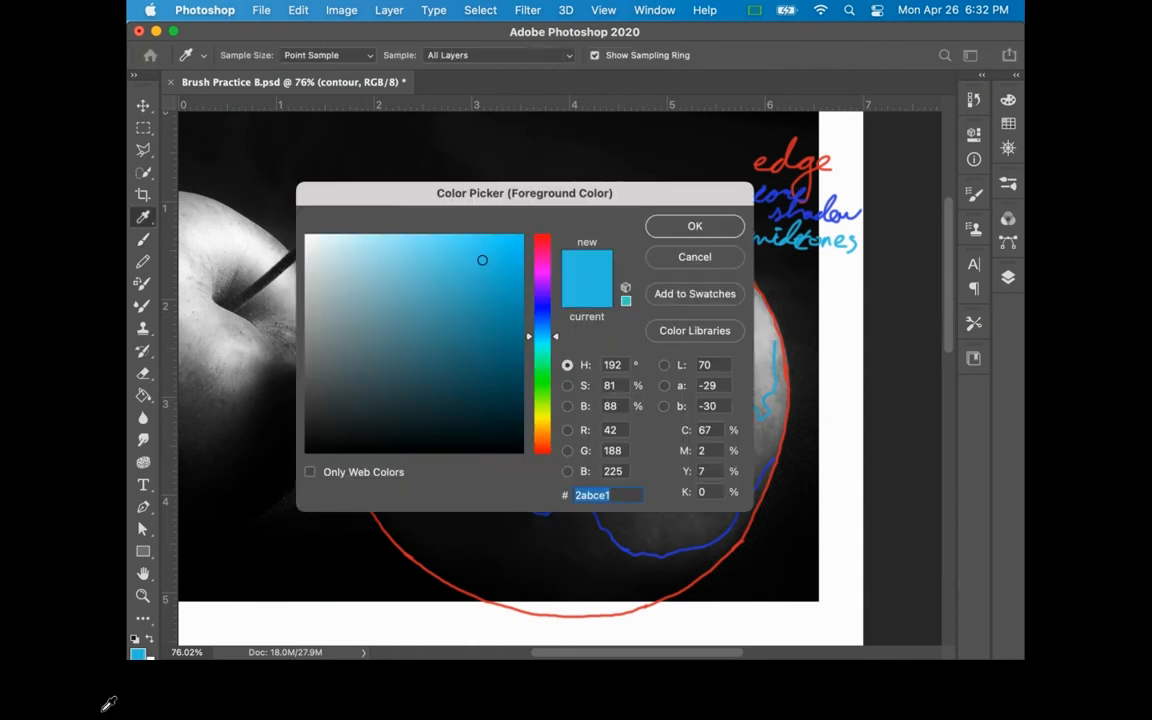
pyautogui.click(540, 412)
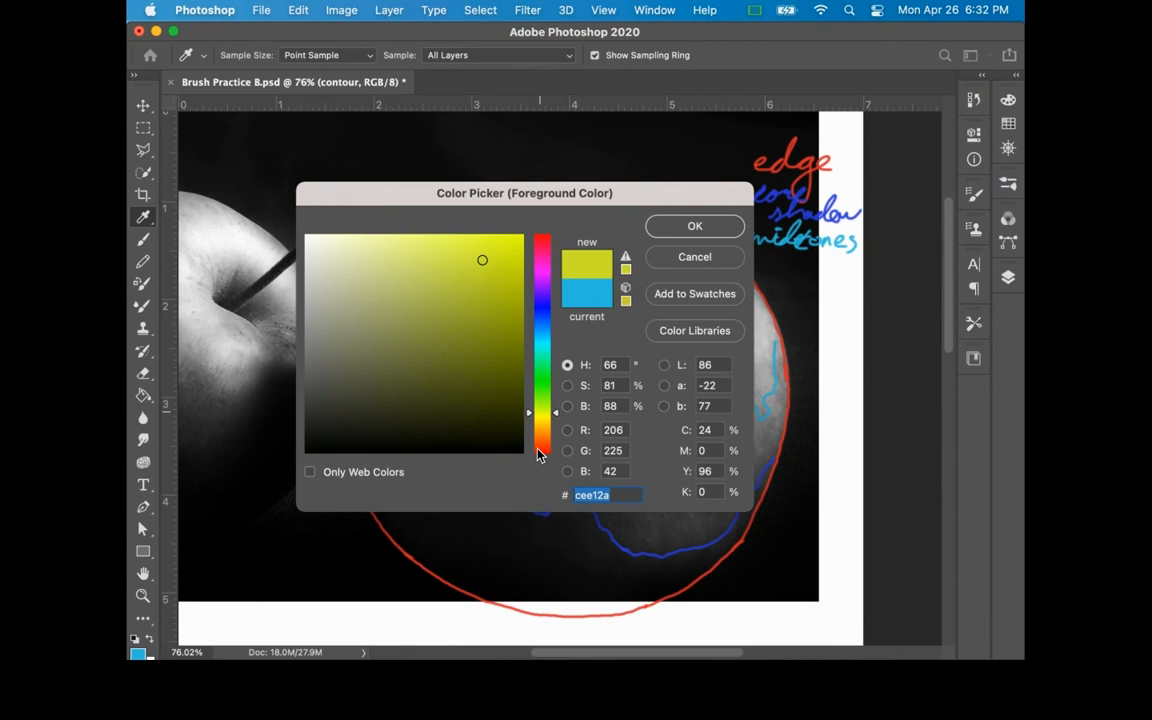
pyautogui.press('Return')
pyautogui.moveTo(770, 256)
pyautogui.mouseDown()
pyautogui.moveTo(768, 275)
pyautogui.moveTo(797, 285)
pyautogui.moveTo(863, 273)
pyautogui.mouseUp()
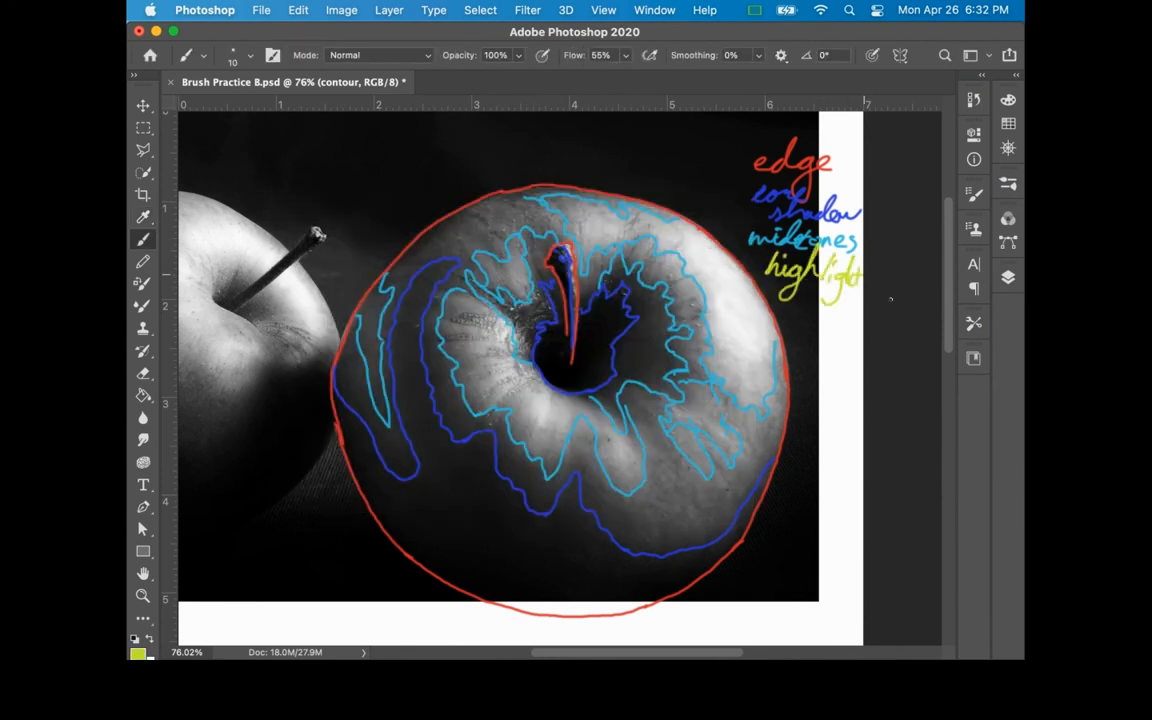
pyautogui.moveTo(588, 212)
pyautogui.mouseDown()
pyautogui.moveTo(608, 212)
pyautogui.moveTo(616, 234)
pyautogui.moveTo(583, 233)
pyautogui.mouseUp()
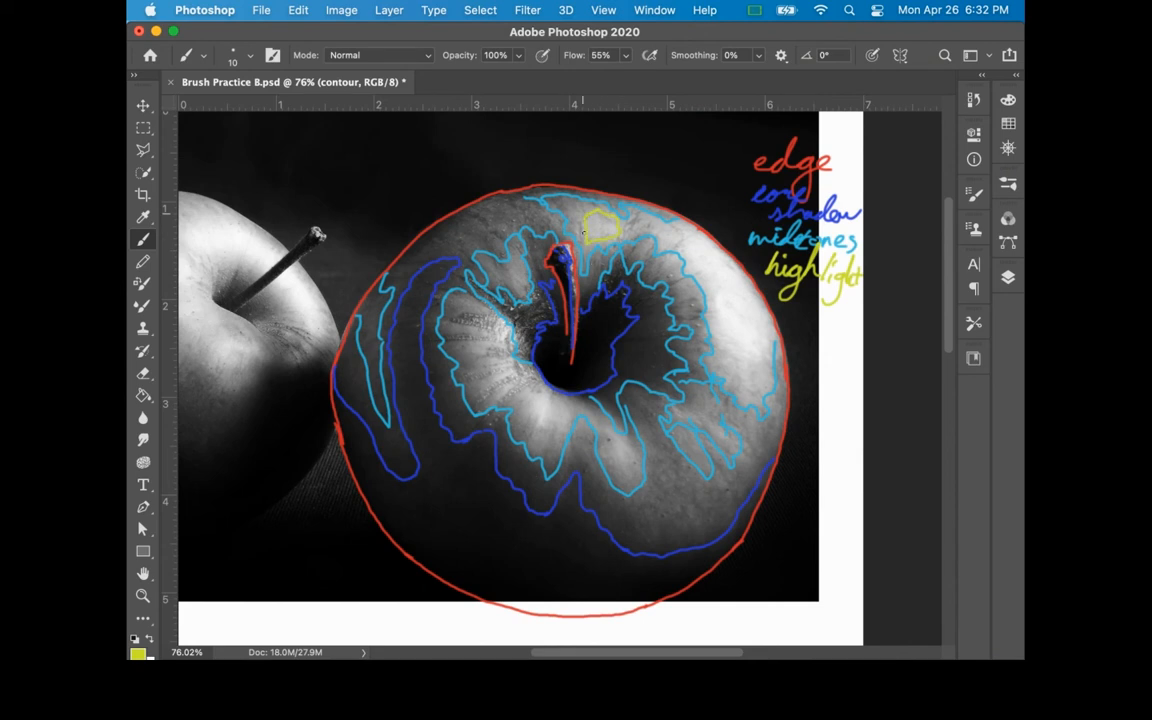
pyautogui.moveTo(720, 356)
pyautogui.mouseDown()
pyautogui.moveTo(750, 424)
pyautogui.moveTo(775, 422)
pyautogui.moveTo(784, 379)
pyautogui.moveTo(775, 322)
pyautogui.mouseUp()
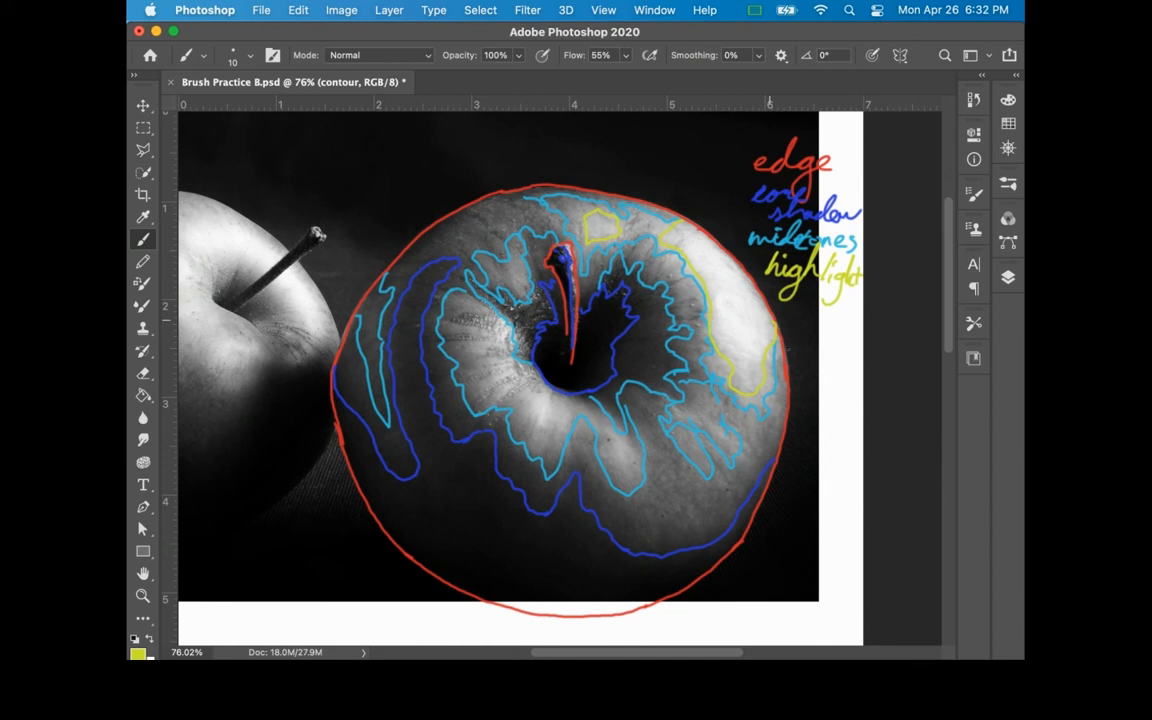
pyautogui.moveTo(622, 438)
pyautogui.mouseDown()
pyautogui.moveTo(636, 462)
pyautogui.moveTo(628, 476)
pyautogui.moveTo(606, 445)
pyautogui.moveTo(617, 434)
pyautogui.mouseUp()
pyautogui.moveTo(533, 393)
pyautogui.mouseDown()
pyautogui.moveTo(559, 400)
pyautogui.moveTo(567, 422)
pyautogui.moveTo(546, 444)
pyautogui.moveTo(529, 427)
pyautogui.moveTo(533, 393)
pyautogui.moveTo(489, 383)
pyautogui.moveTo(497, 396)
pyautogui.moveTo(515, 380)
pyautogui.mouseUp()
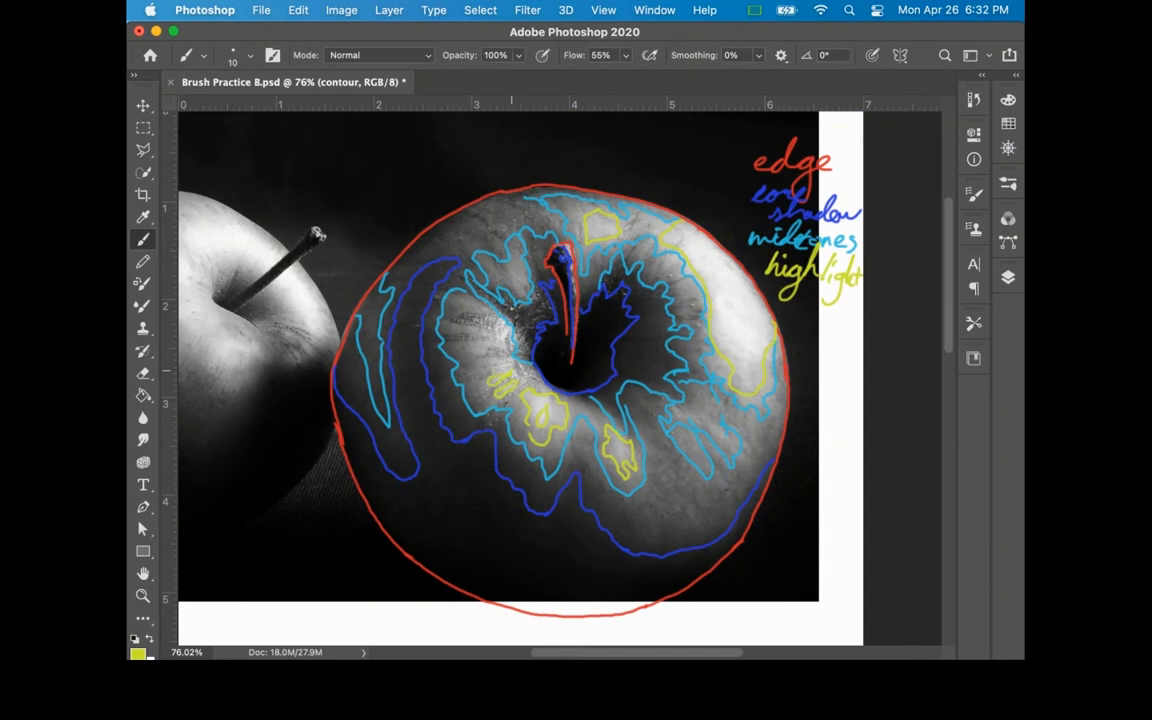
pyautogui.moveTo(509, 335)
pyautogui.mouseDown()
pyautogui.moveTo(498, 377)
pyautogui.moveTo(505, 328)
pyautogui.mouseUp()
# Change the brush color to magenta #ce2ae1, handwrite "textures" below "highlight", and mark the streaks on the left of the stem cavity
pyautogui.click(138, 652)
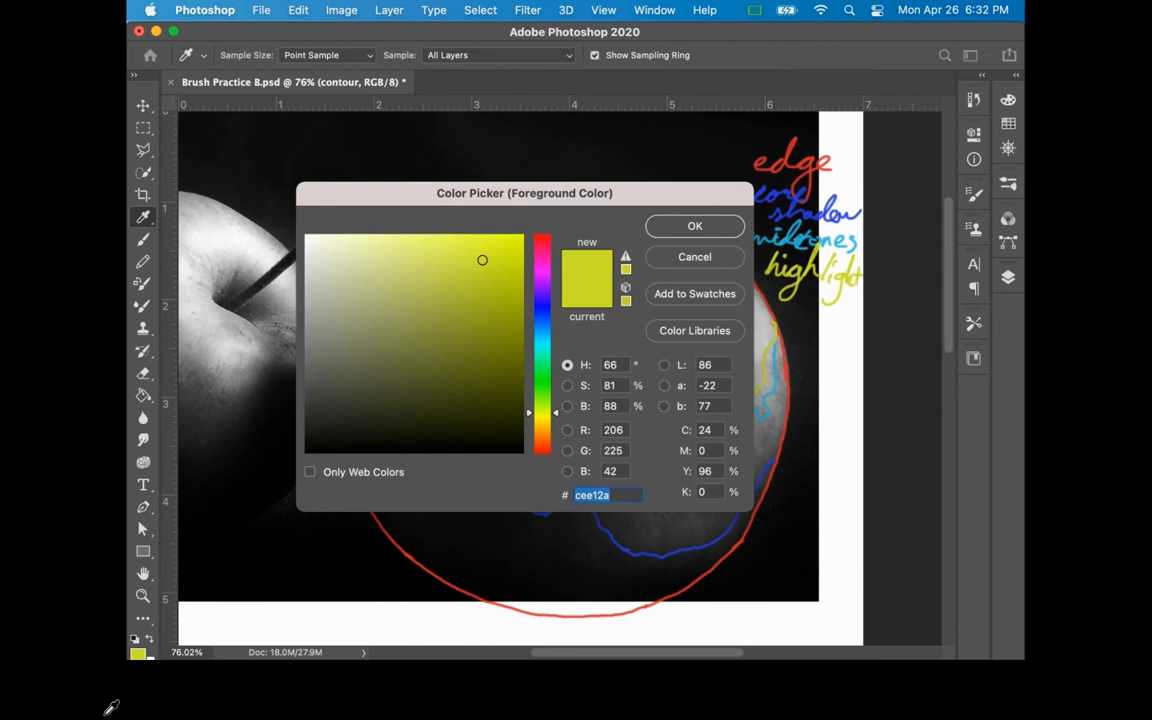
pyautogui.click(541, 285)
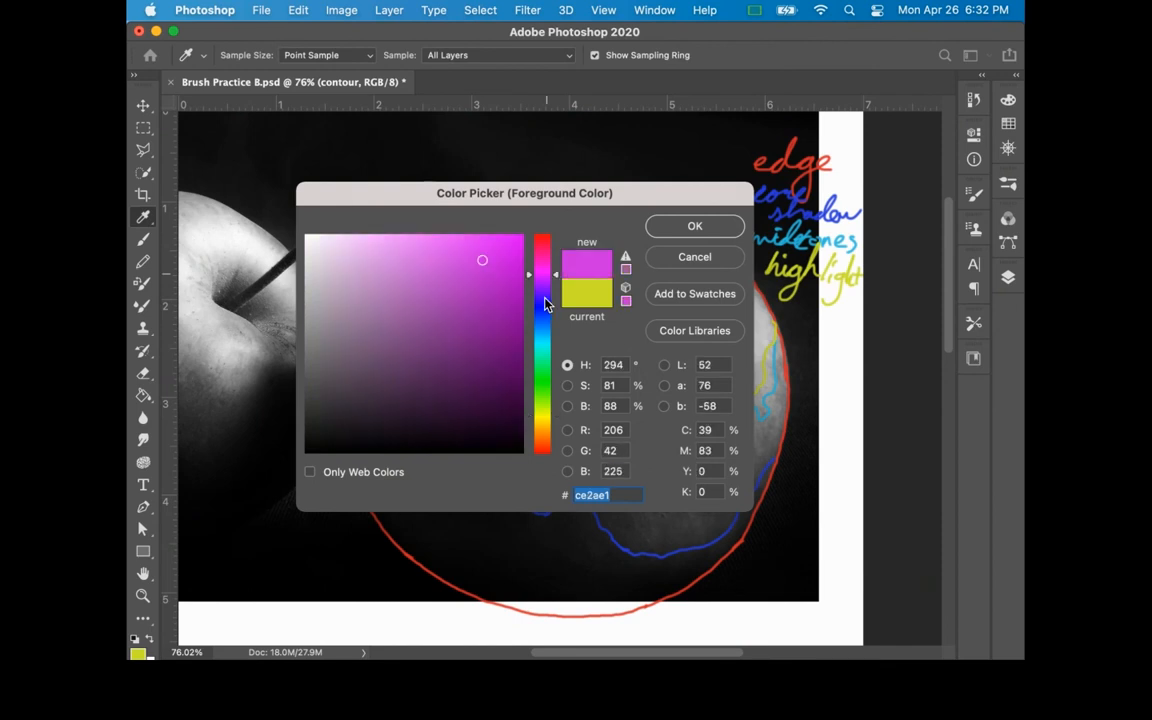
pyautogui.click(695, 226)
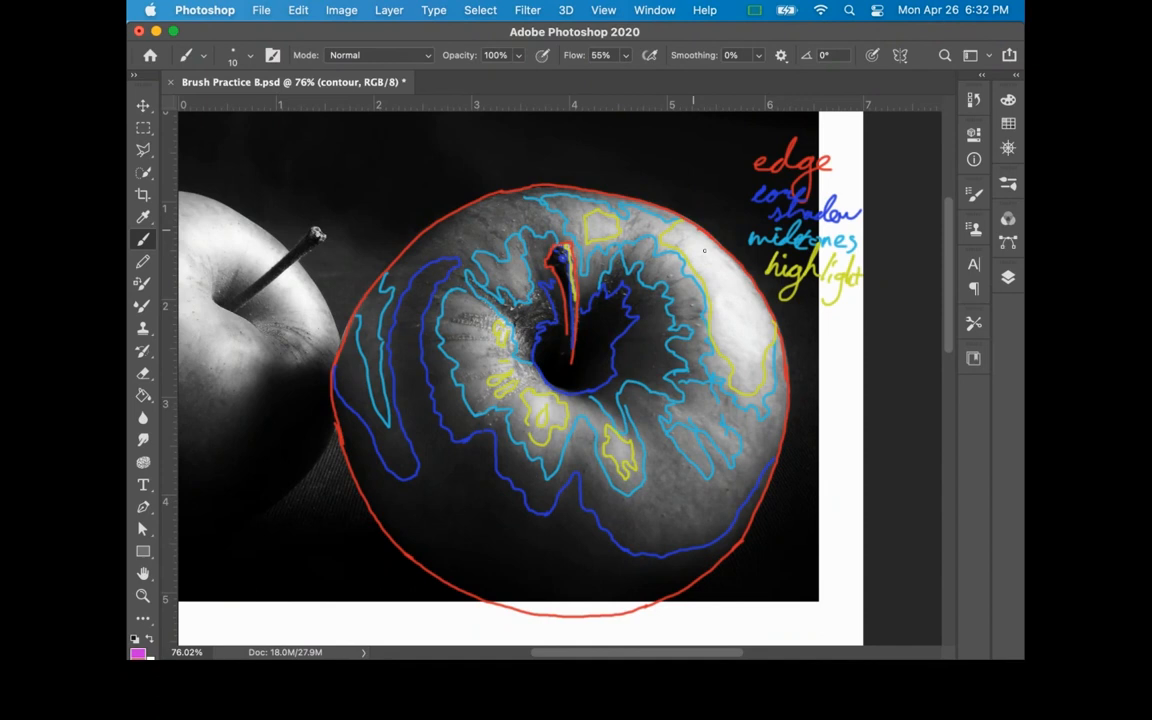
pyautogui.moveTo(784, 313)
pyautogui.mouseDown()
pyautogui.moveTo(838, 312)
pyautogui.moveTo(823, 322)
pyautogui.mouseUp()
pyautogui.moveTo(461, 314)
pyautogui.mouseDown()
pyautogui.moveTo(493, 327)
pyautogui.moveTo(538, 293)
pyautogui.moveTo(534, 350)
pyautogui.moveTo(534, 290)
pyautogui.moveTo(487, 356)
pyautogui.mouseUp()
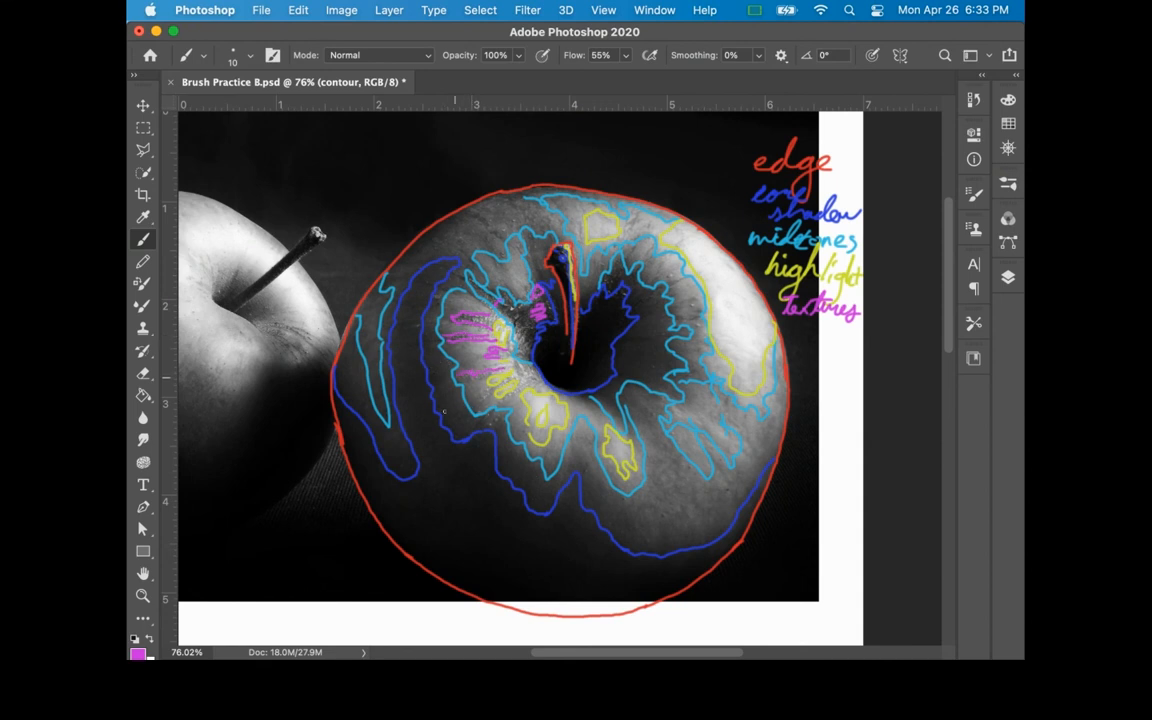
# Mark the remaining surface textures in magenta, with more streaks near the cavity and top rim and small dots for the lower speckles
pyautogui.moveTo(485, 344); pyautogui.dragTo(453, 358)
pyautogui.moveTo(535, 379); pyautogui.dragTo(502, 401)
pyautogui.moveTo(498, 392); pyautogui.dragTo(478, 402)
pyautogui.moveTo(470, 212); pyautogui.dragTo(503, 236)
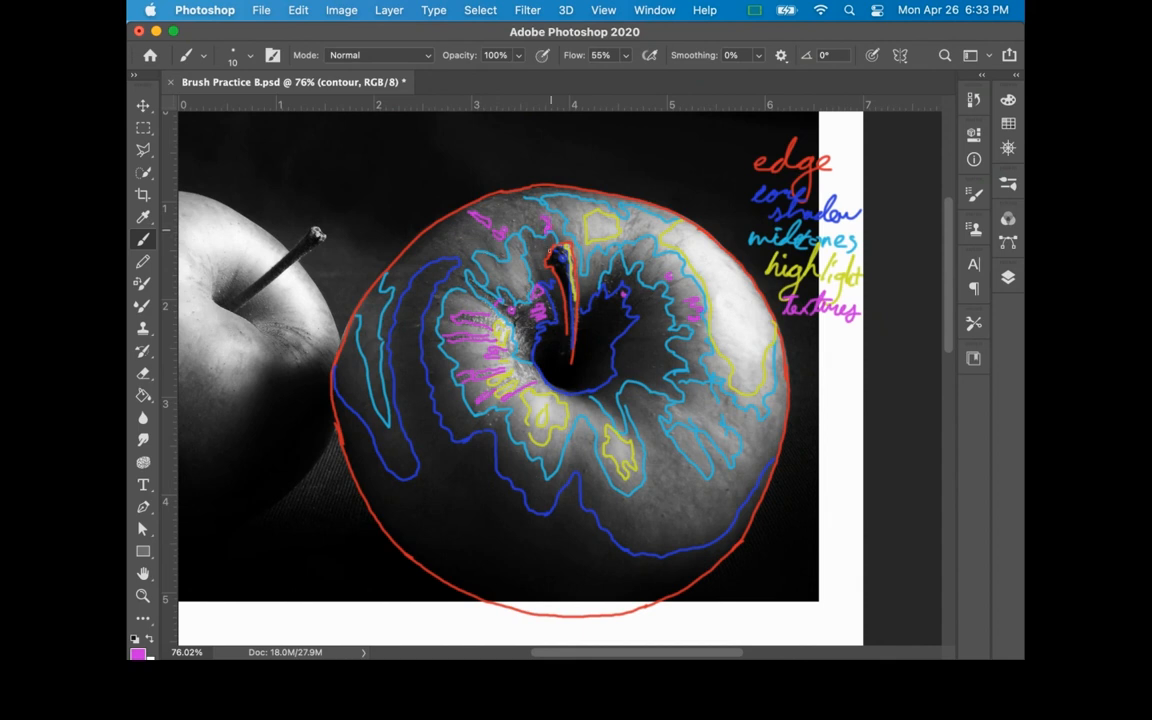
pyautogui.click(662, 516)
pyautogui.click(488, 427)
pyautogui.click(495, 420)
pyautogui.click(488, 417)
# Move the contour drawing and its labels off the photo onto the blank white area below it with Free Transform
pyautogui.press('z')
pyautogui.keyDown('alt'); pyautogui.click(684, 440); pyautogui.keyUp('alt')
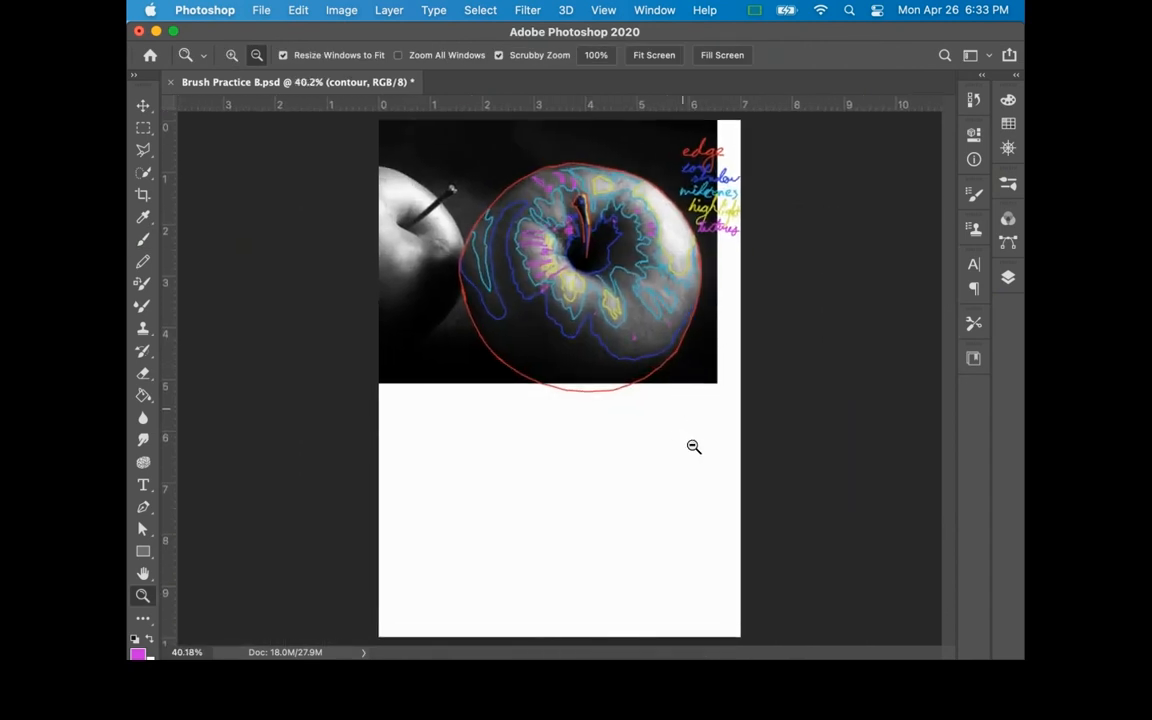
pyautogui.press('super+t')
pyautogui.moveTo(676, 310); pyautogui.dragTo(668, 549)
pyautogui.press('Return')
pyautogui.press('z')
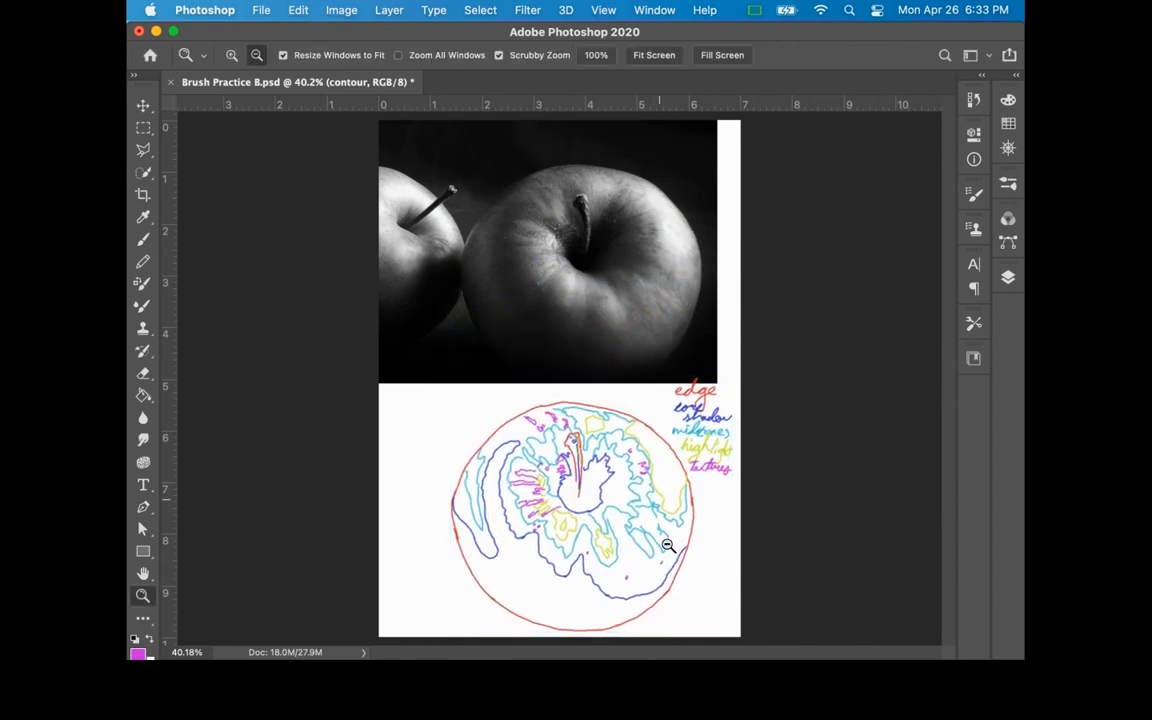